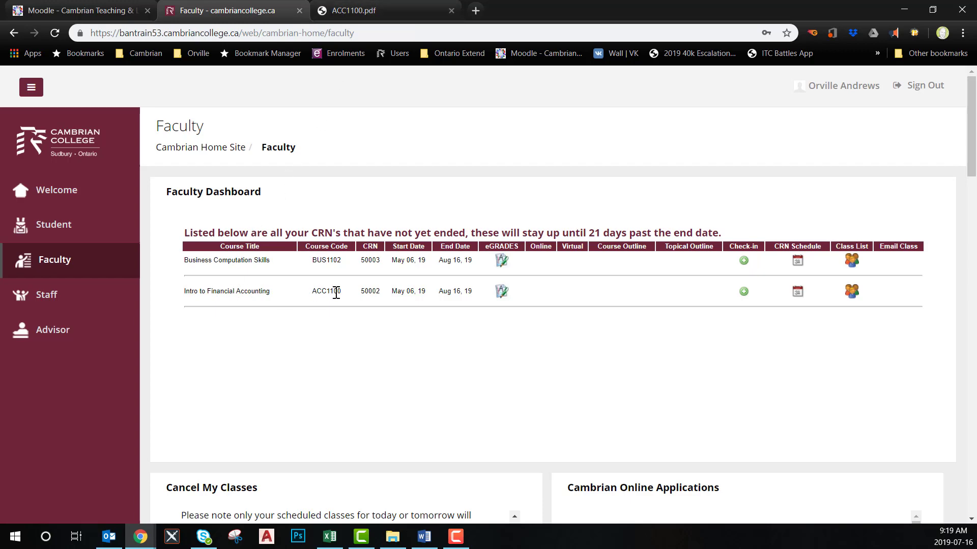
click(377, 8)
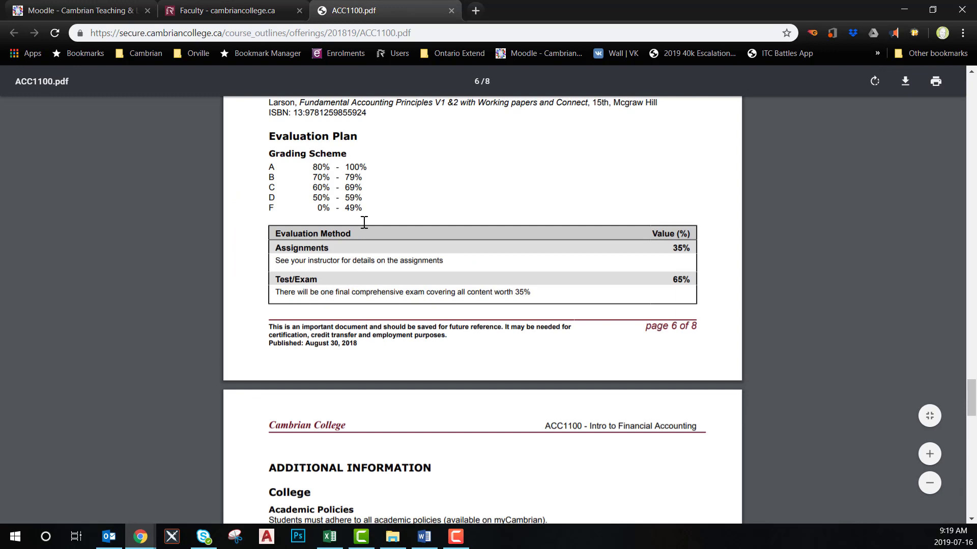
scroll(365, 221, up, 2)
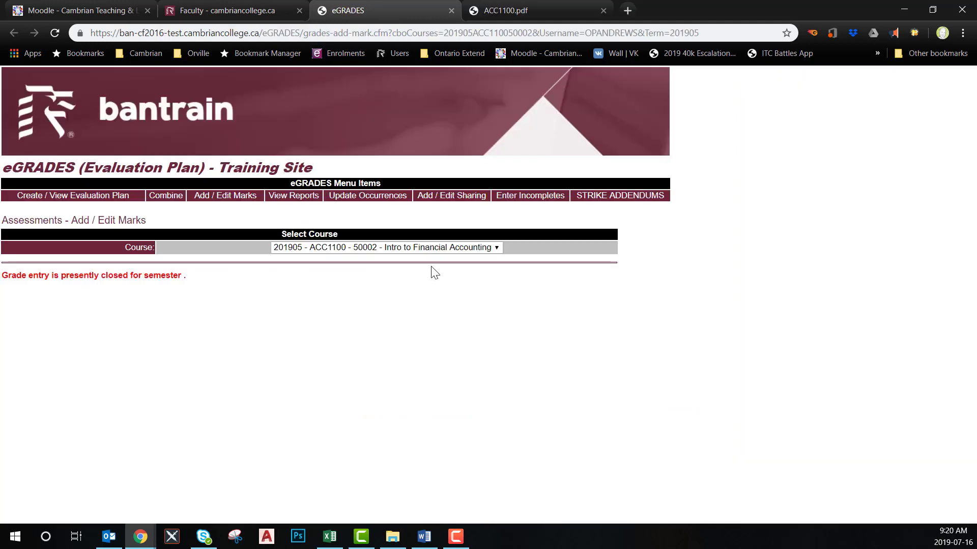
- Start an evaluation plan for ACC1100 Intro to Financial Accounting and build its template
click(101, 204)
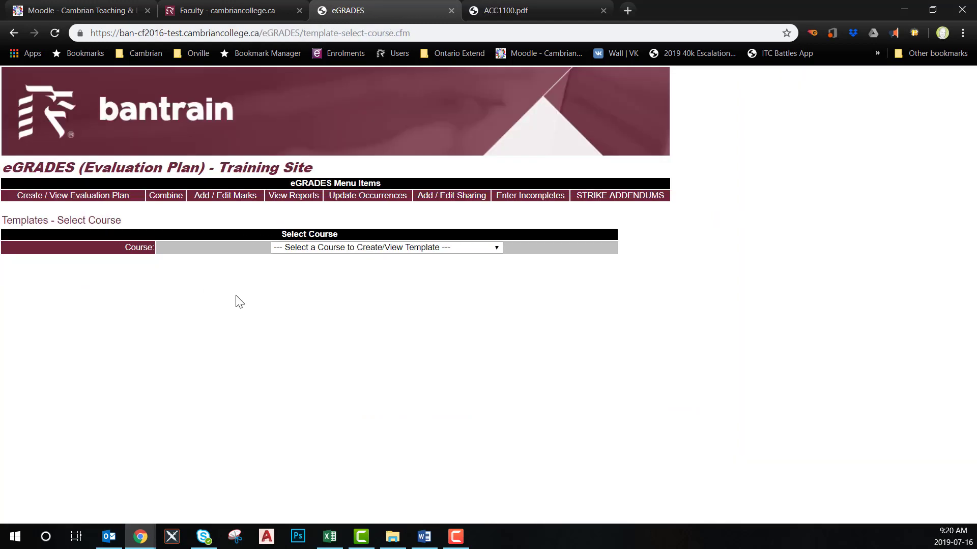
click(369, 252)
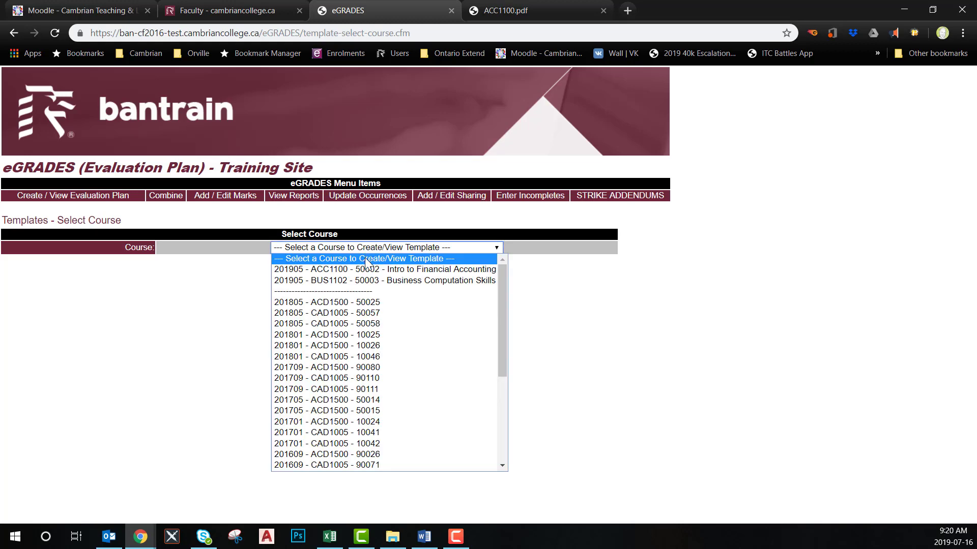
click(362, 269)
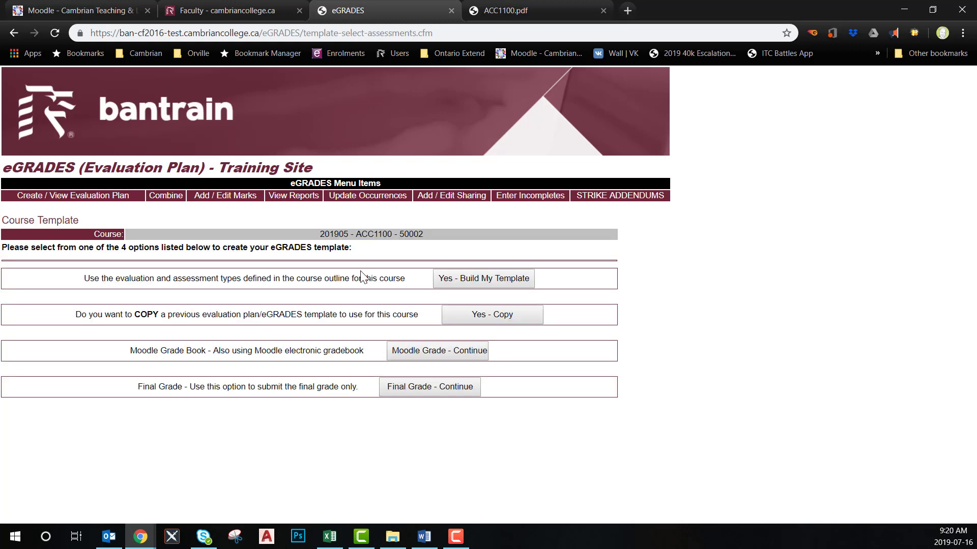
click(465, 279)
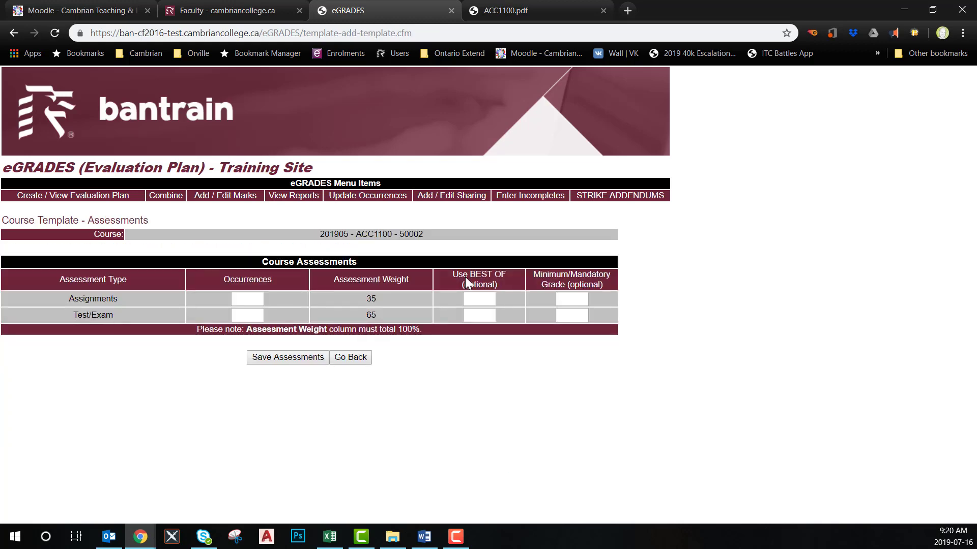
- Set 8 assignments counting the best 7 and 4 tests/exams, then save the assessments
click(246, 299)
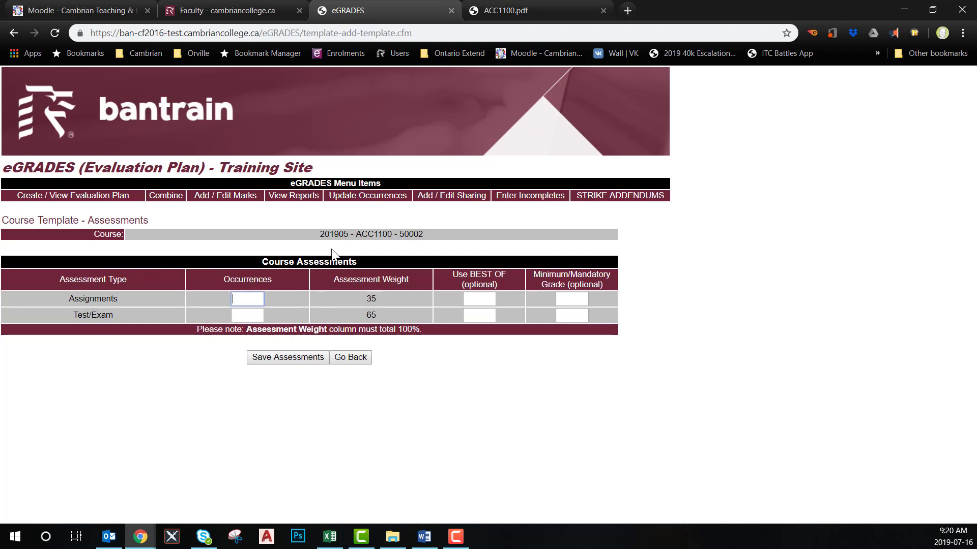
text(7)
click(242, 315)
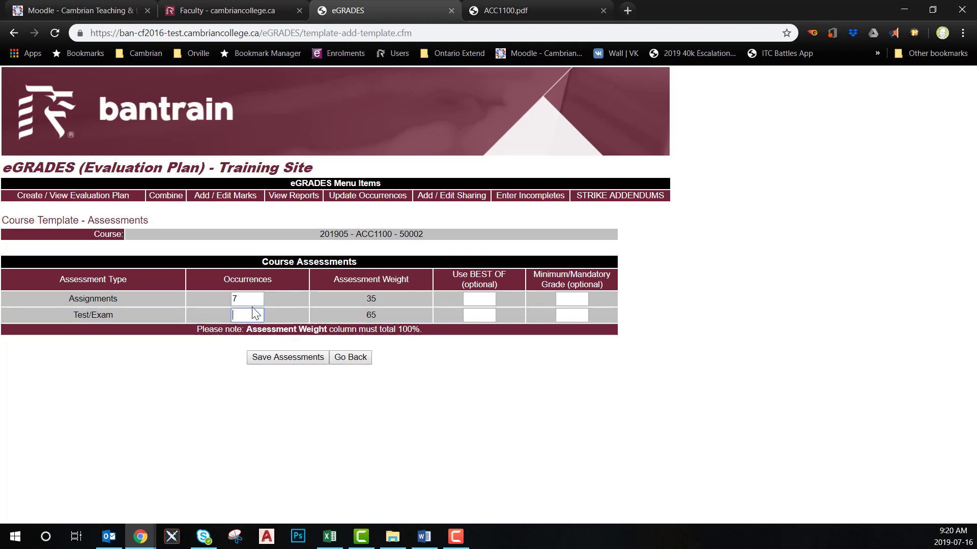
text(4)
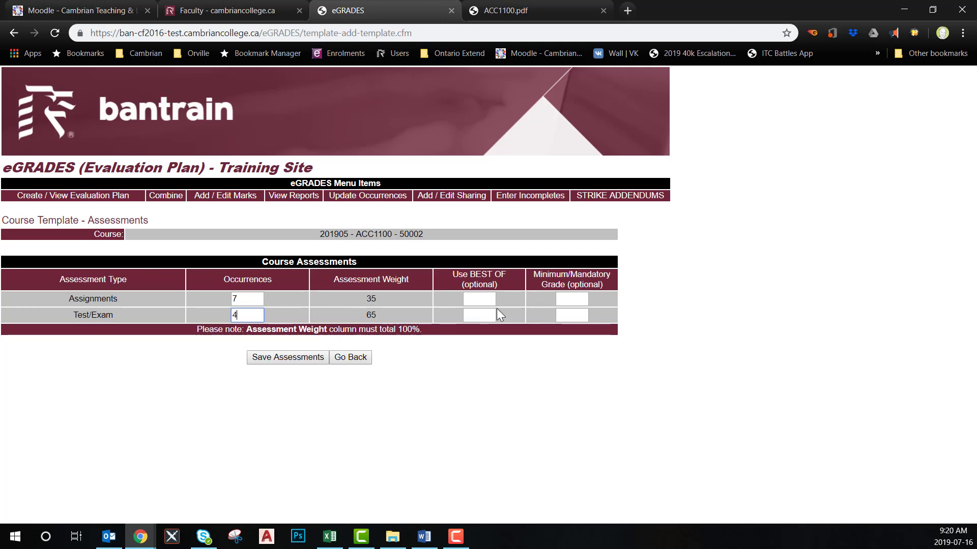
click(233, 298)
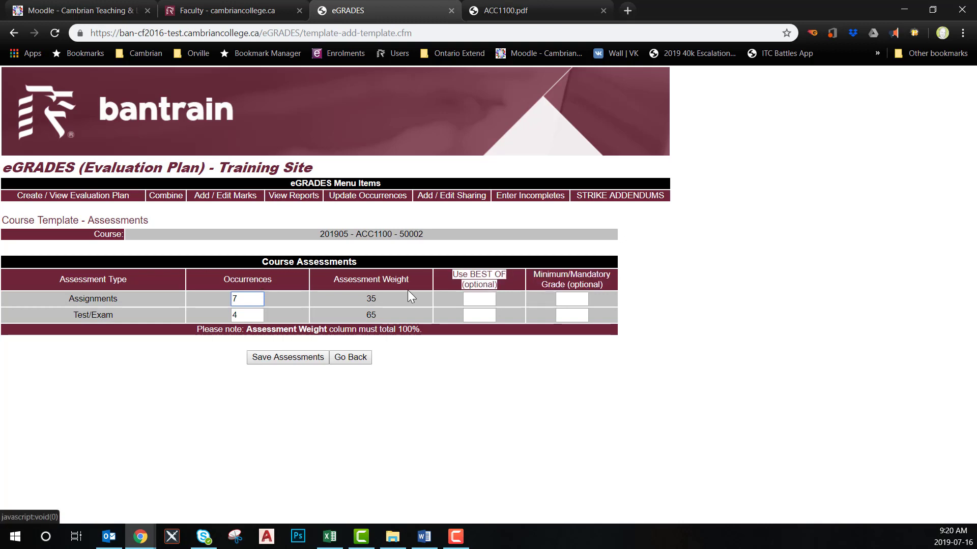
double_click(237, 298)
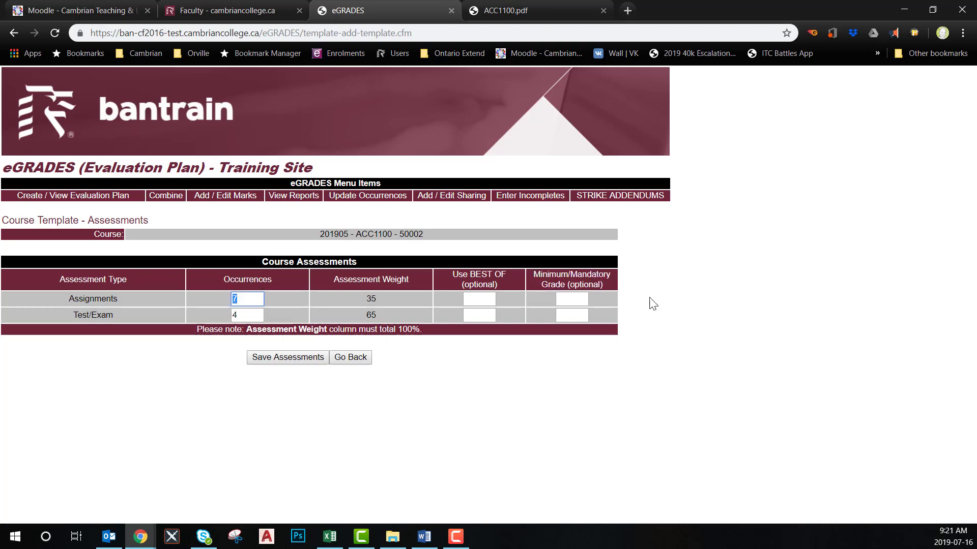
text(8)
click(478, 304)
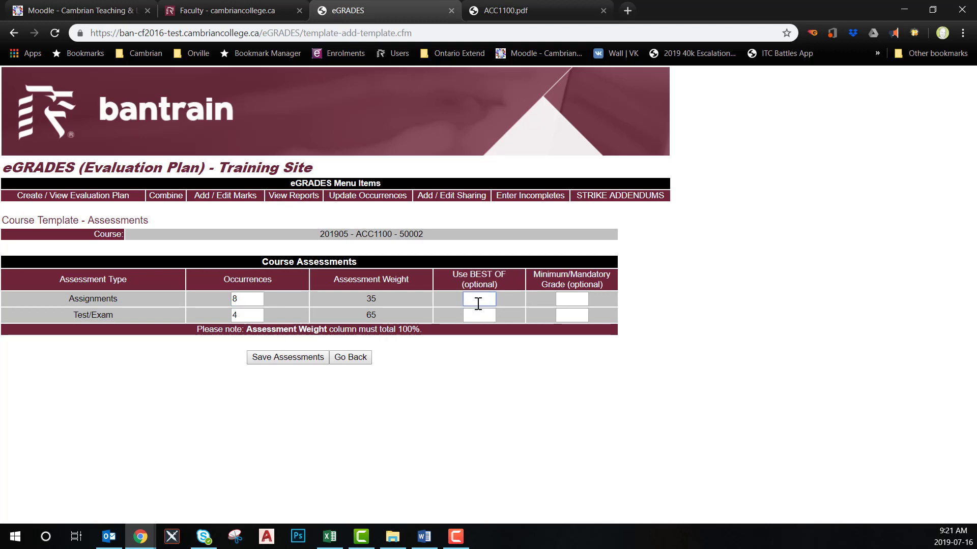
text(7)
click(300, 359)
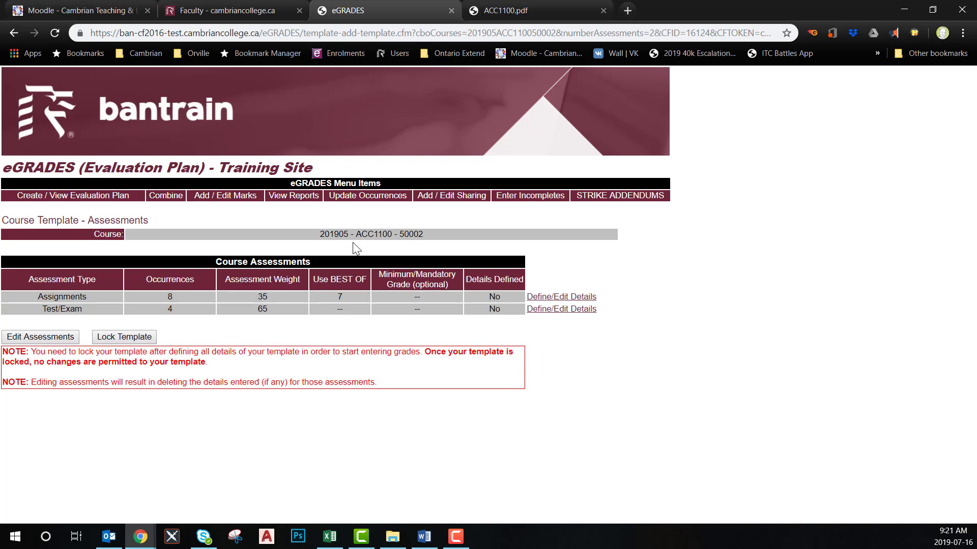
- Describe the assignment occurrences starting with 'Assignment 1', save them, and move on to Test/Exam details
click(539, 300)
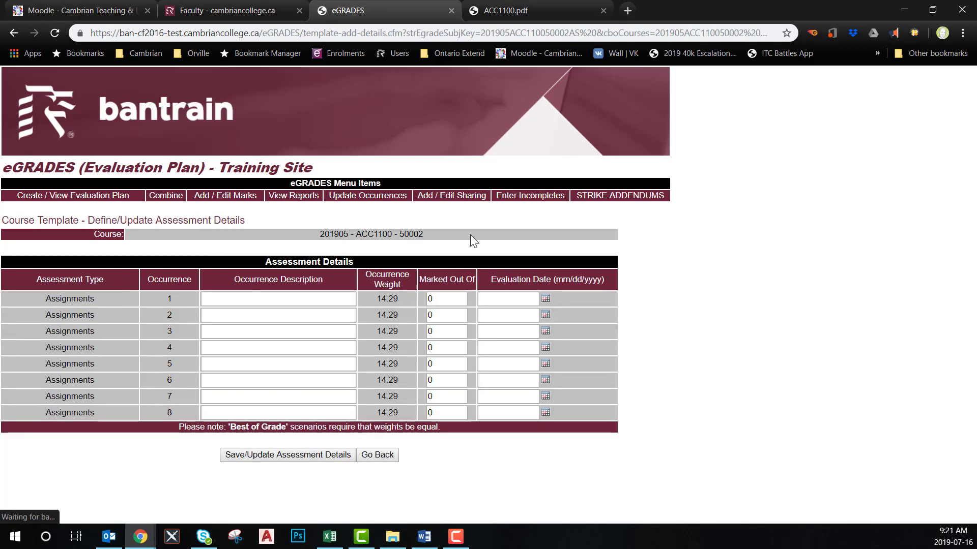
click(268, 299)
text(Ass)
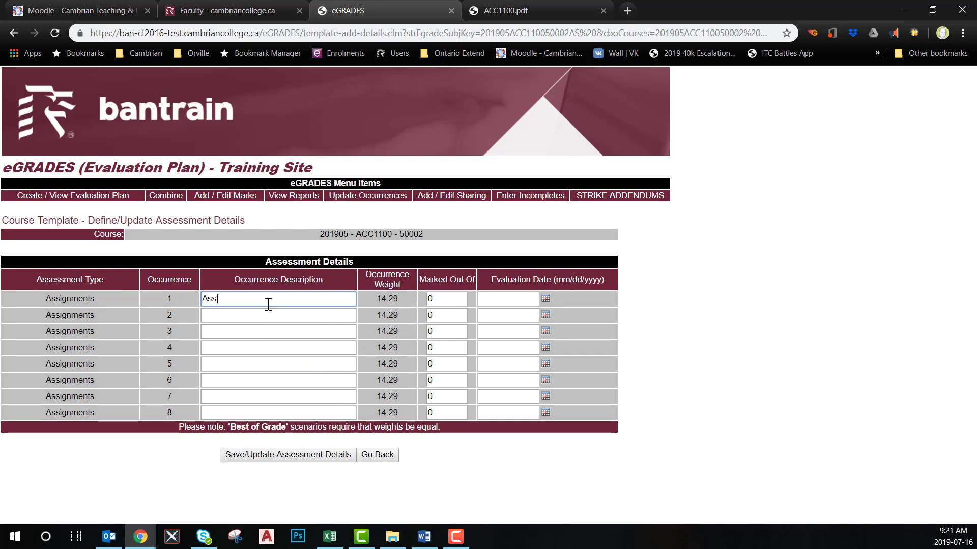
text(ignment 1)
drag(249, 299, 199, 306)
key(Left)
key(shift+Right)
key(shift+Right)
key(shift+Right)
key(shift+Right)
key(shift+Right)
key(shift+Right)
key(shift+Right)
key(shift+Right)
key(shift+Right)
key(shift+Right)
click(218, 319)
key(Return)
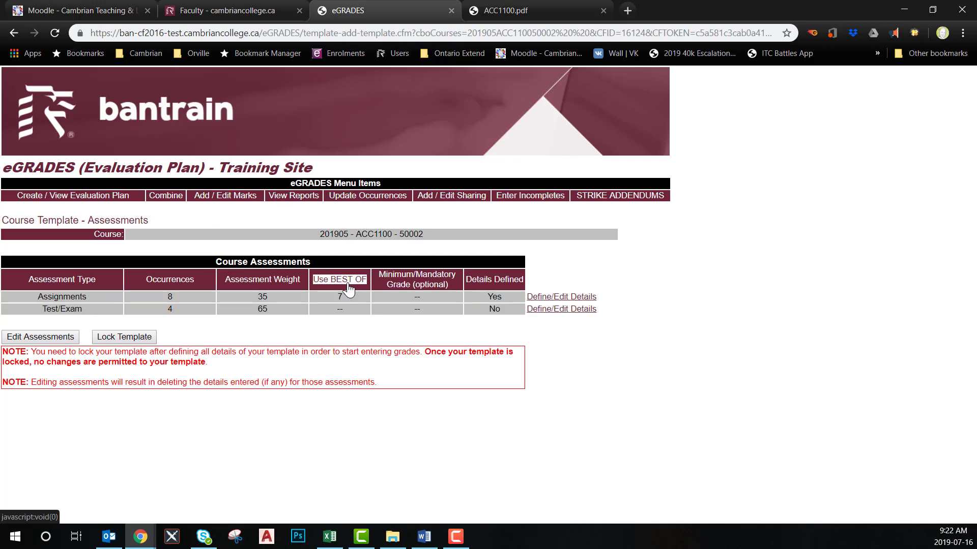
double_click(497, 296)
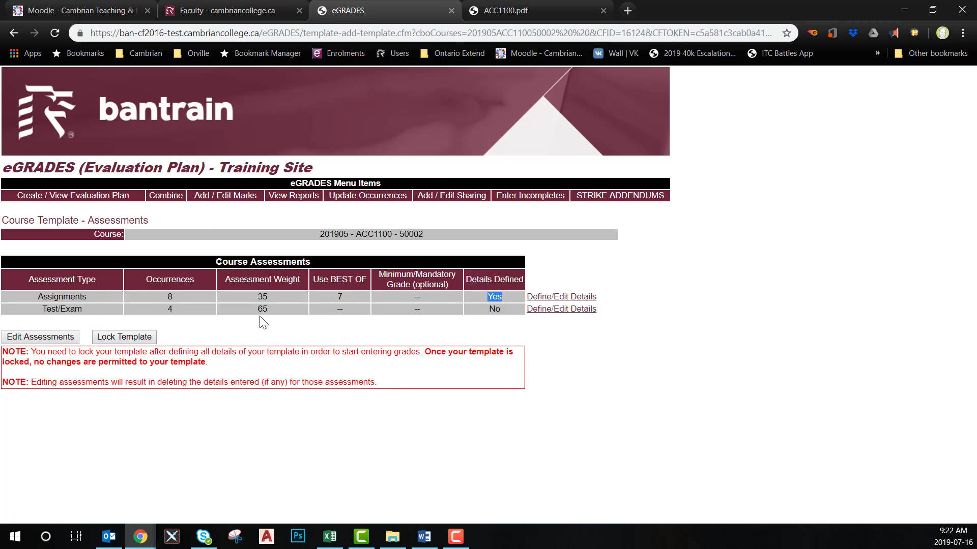
click(538, 310)
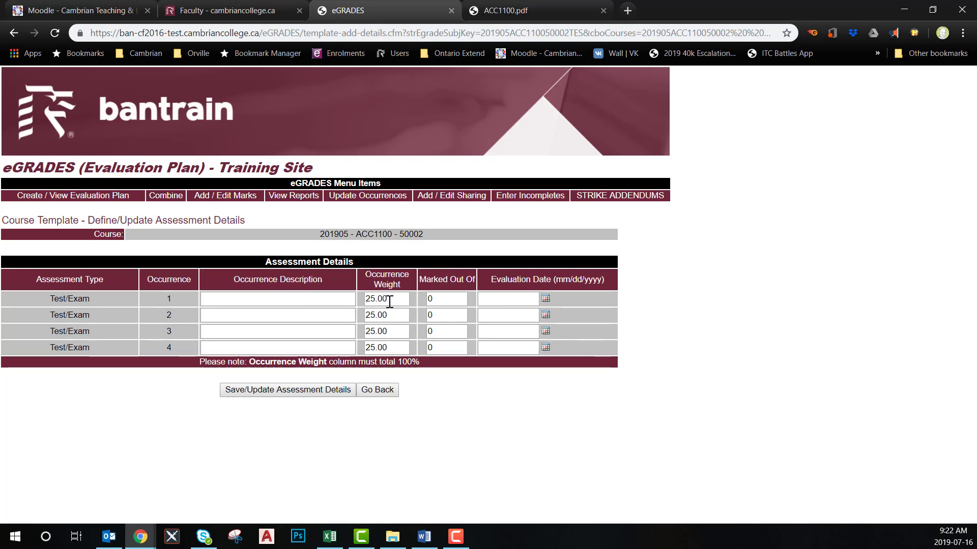
- Use the calculator to work out each quiz's weight as 10 ÷ 65
key(XF86Calculator)
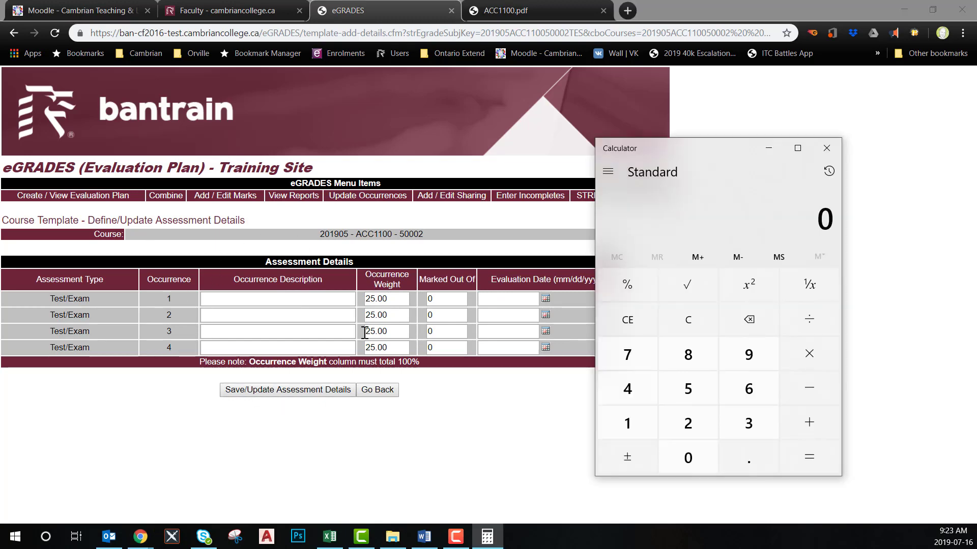
click(636, 421)
click(687, 465)
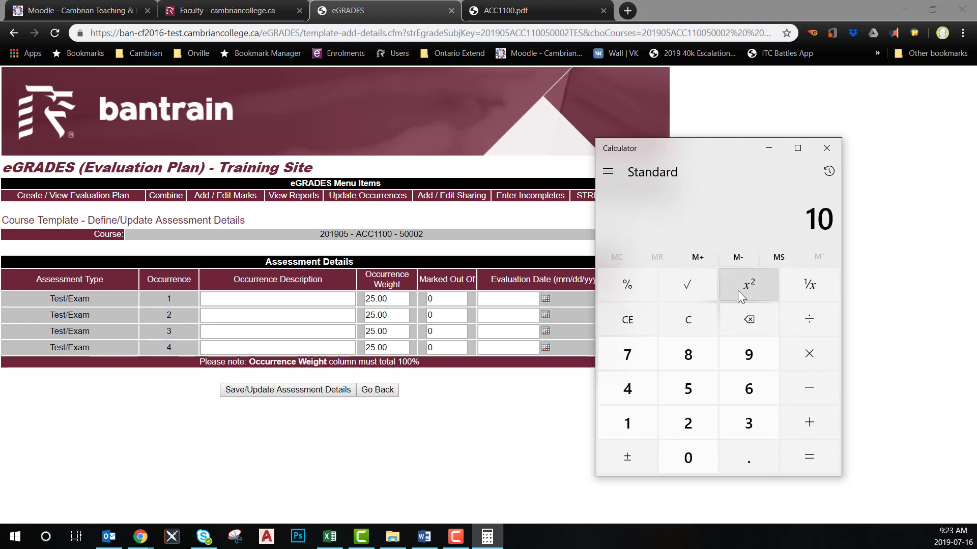
click(802, 323)
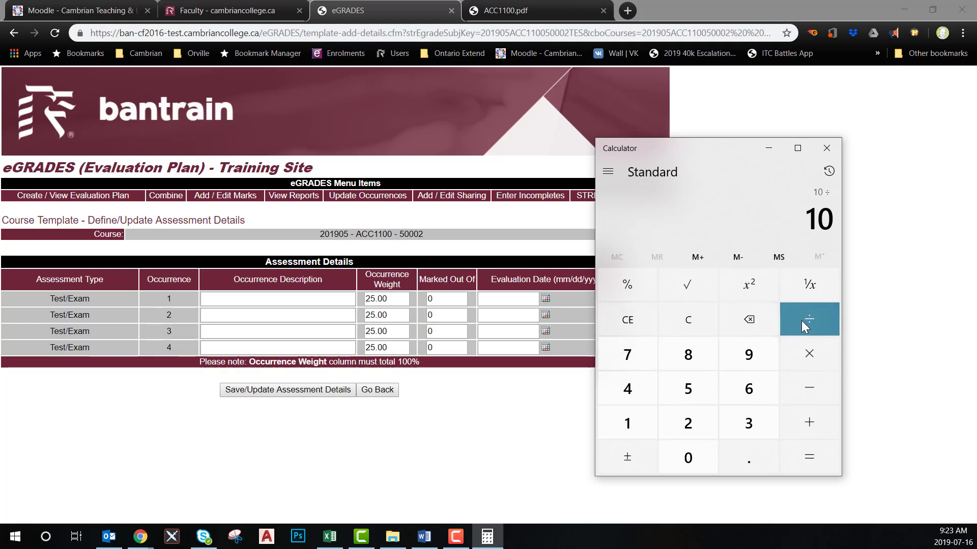
click(745, 389)
click(672, 388)
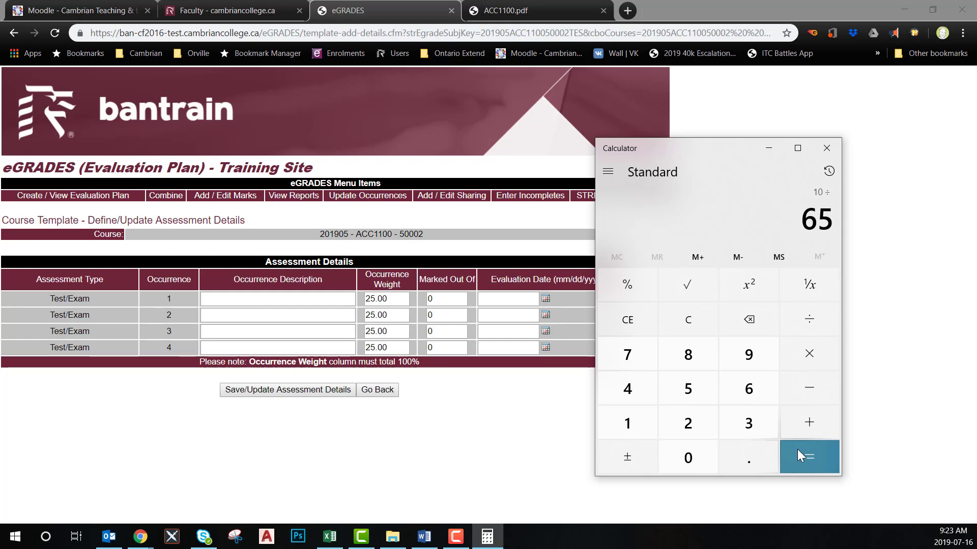
click(797, 450)
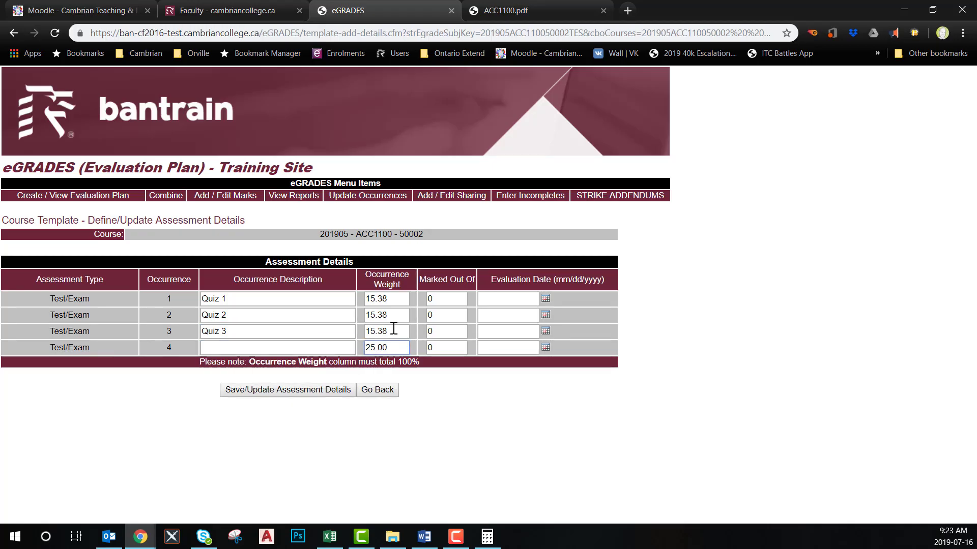
- Calculate the final test's weight as 35 ÷ 65 × 100 = 53.85
click(487, 536)
key(Escape)
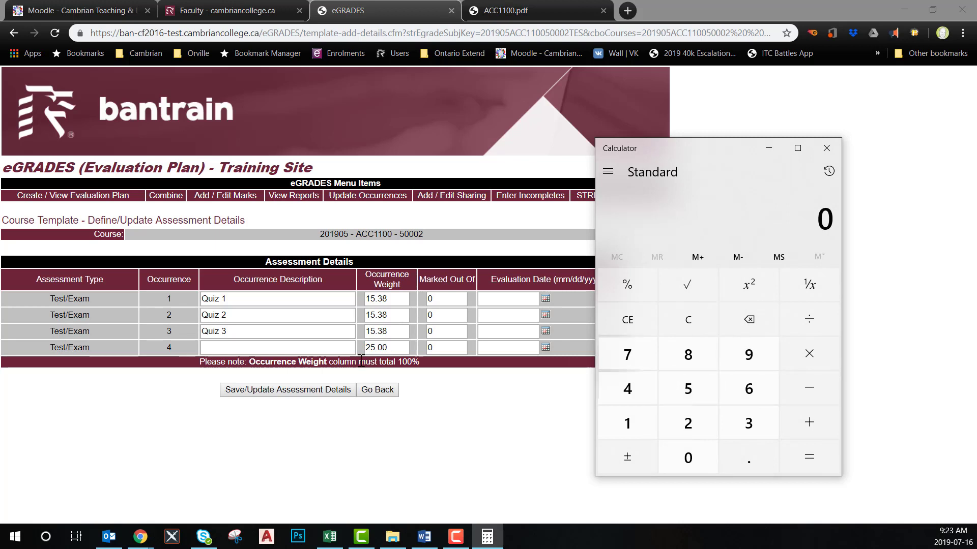
key(3)
click(692, 402)
click(791, 326)
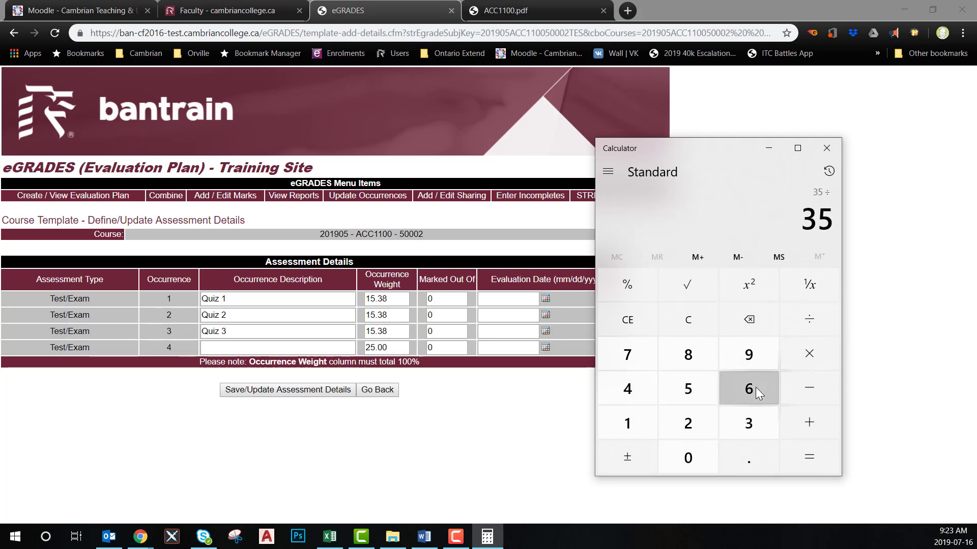
click(750, 389)
click(688, 389)
click(809, 457)
click(792, 354)
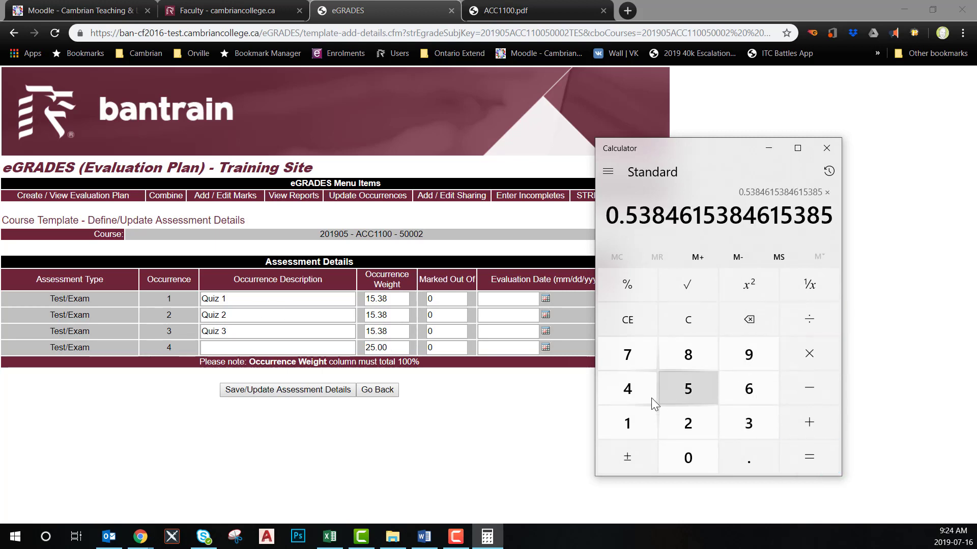
click(629, 422)
double_click(688, 455)
key(Return)
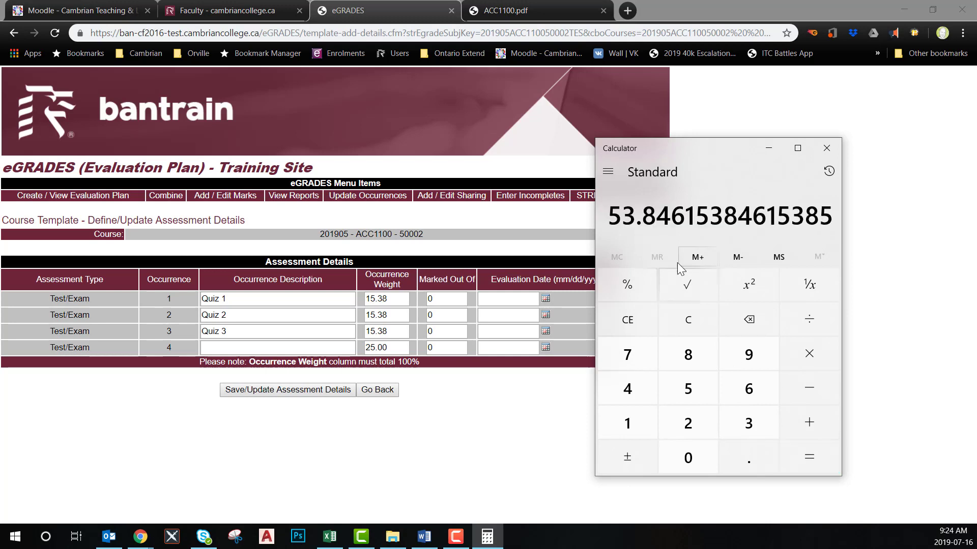
- Enter the fourth test as 'Final Test' weighted 53.85 and save the Test/Exam details
double_click(386, 347)
text(53.85)
click(270, 347)
text(Final Test)
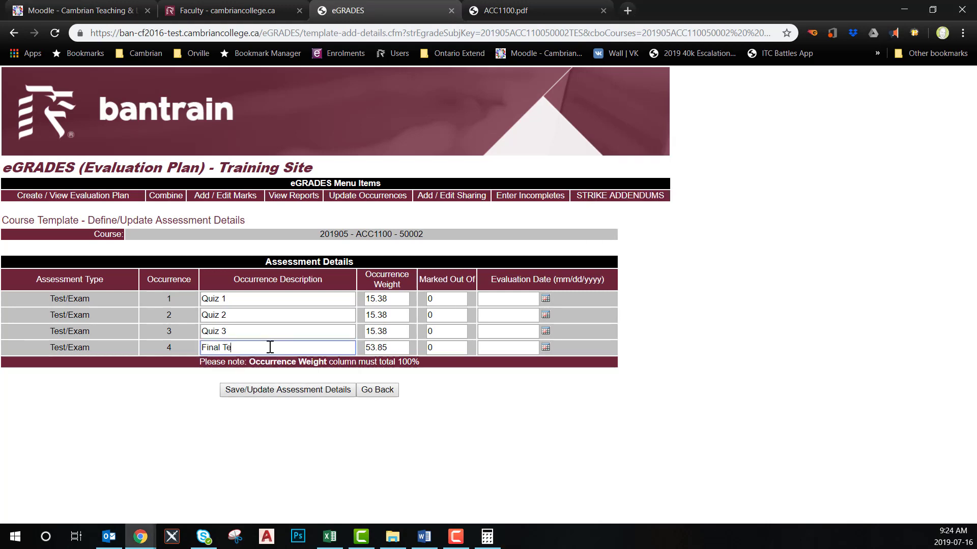
double_click(430, 300)
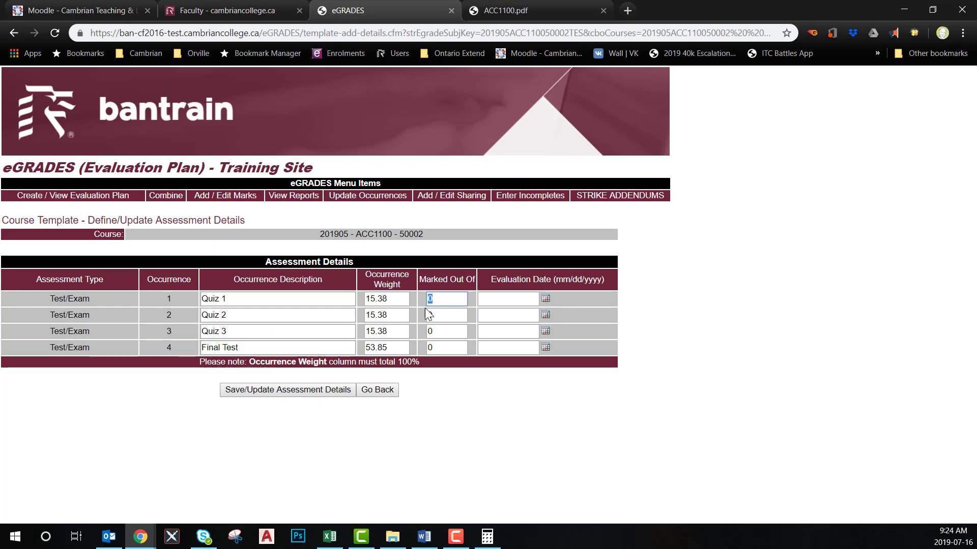
click(253, 389)
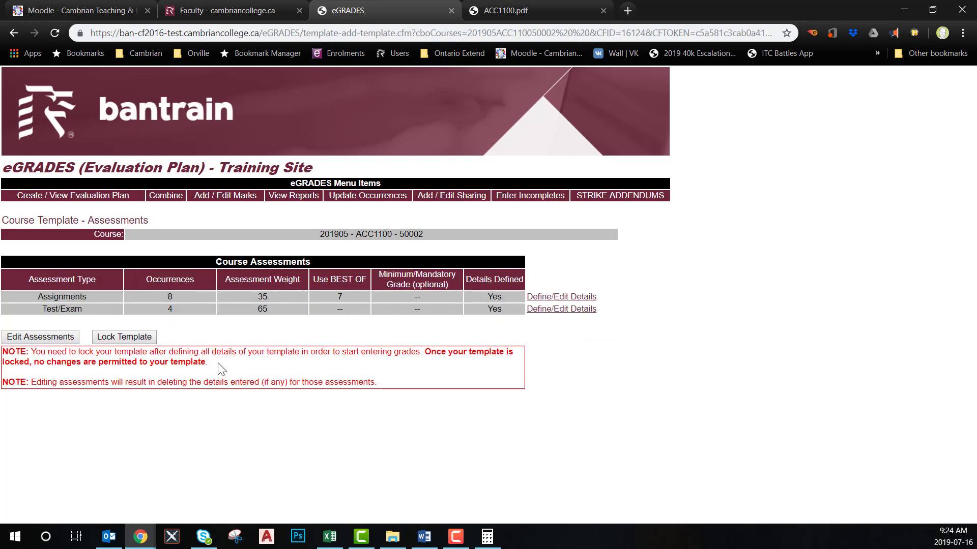